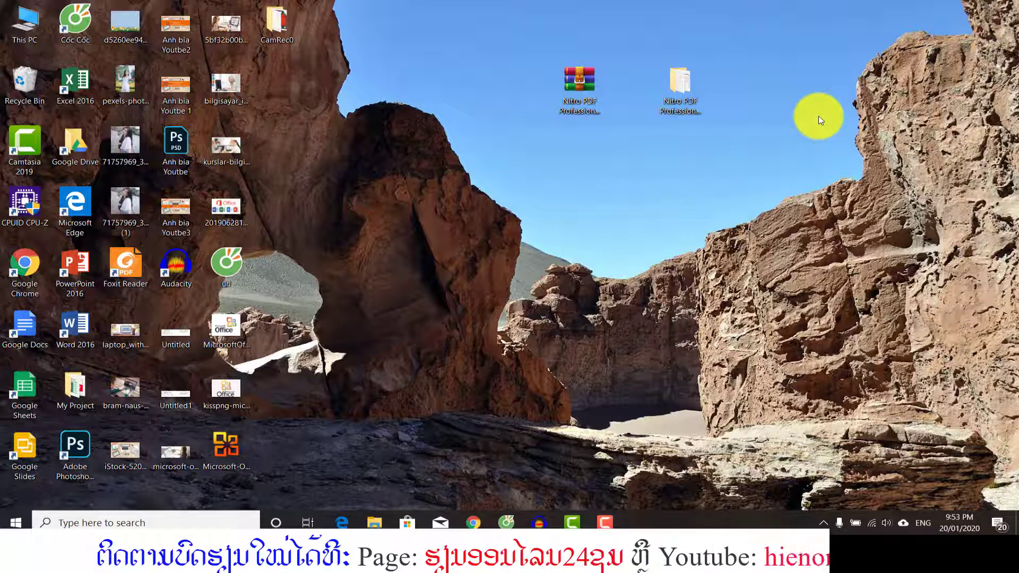
Step: Delete the existing extracted Nitro PDF Professional folder from the desktop and refresh the desktop
left_click(678, 81)
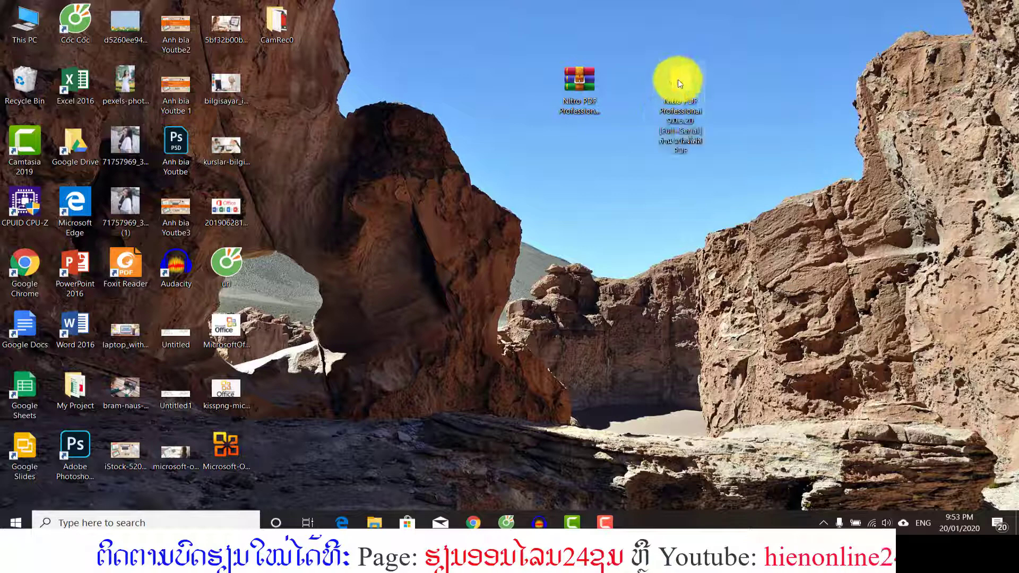
key("Delete")
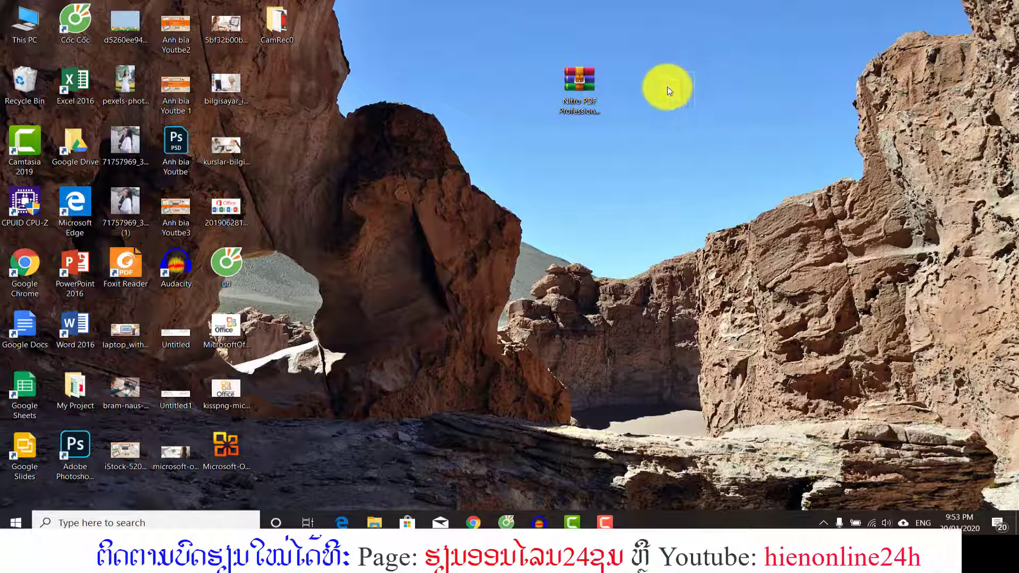
right_click(667, 86)
left_click(697, 125)
left_click(571, 92)
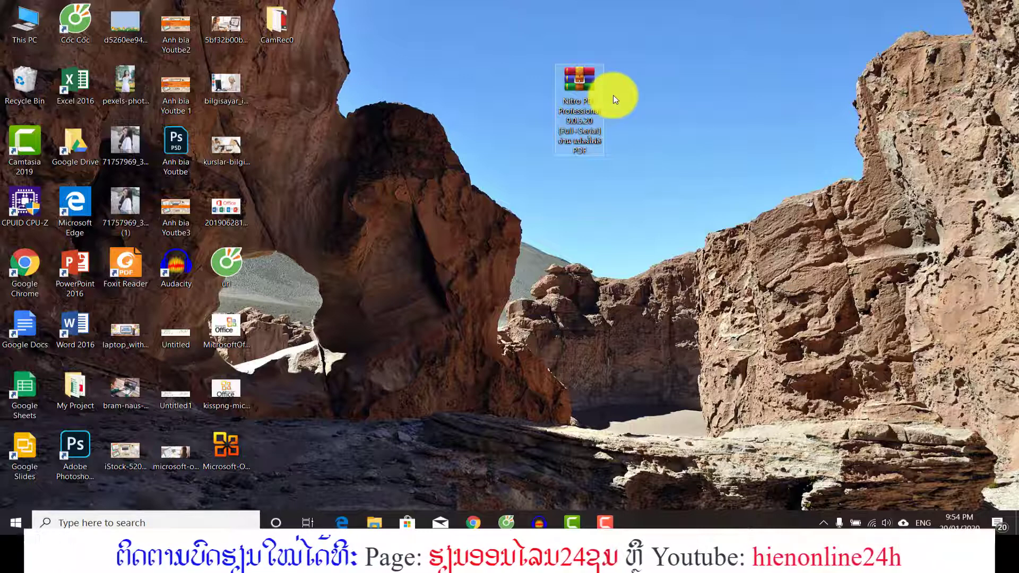
right_click(631, 74)
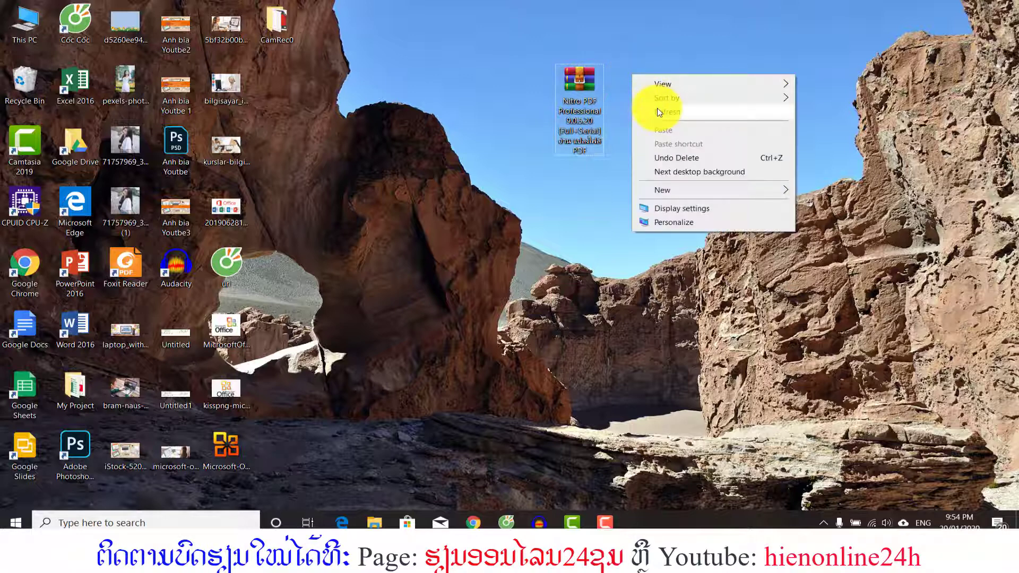
left_click(657, 108)
right_click(659, 72)
left_click(690, 111)
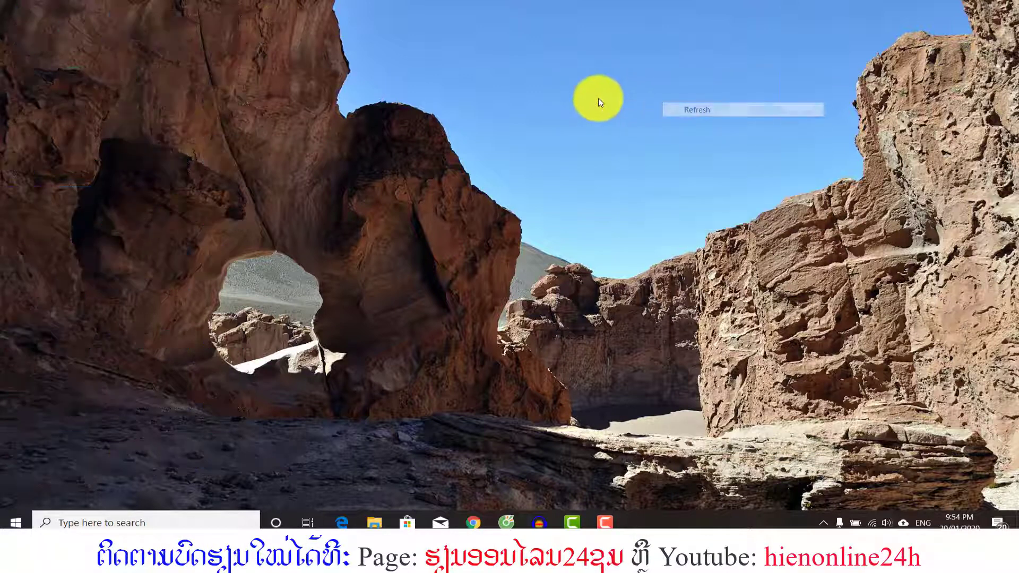
Step: Extract the Nitro PDF Professional archive into its default folder on the desktop, keeping the default extraction options
right_click(586, 86)
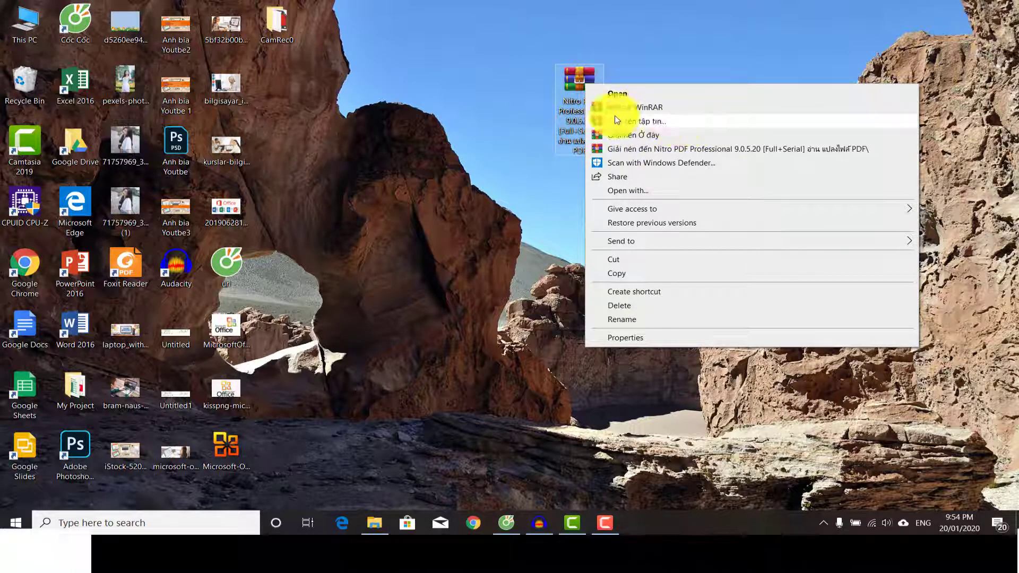
left_click(643, 122)
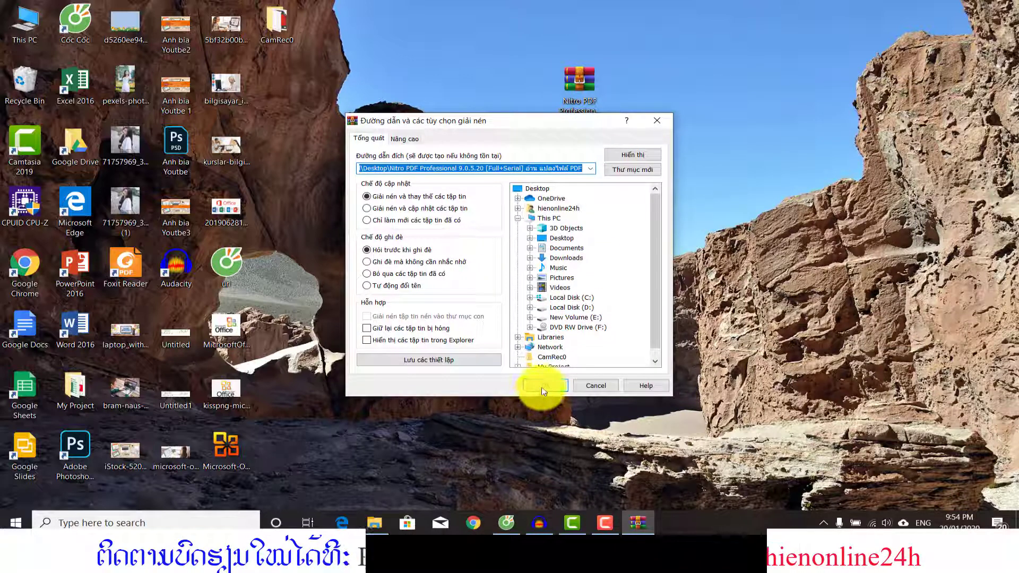
left_click(543, 386)
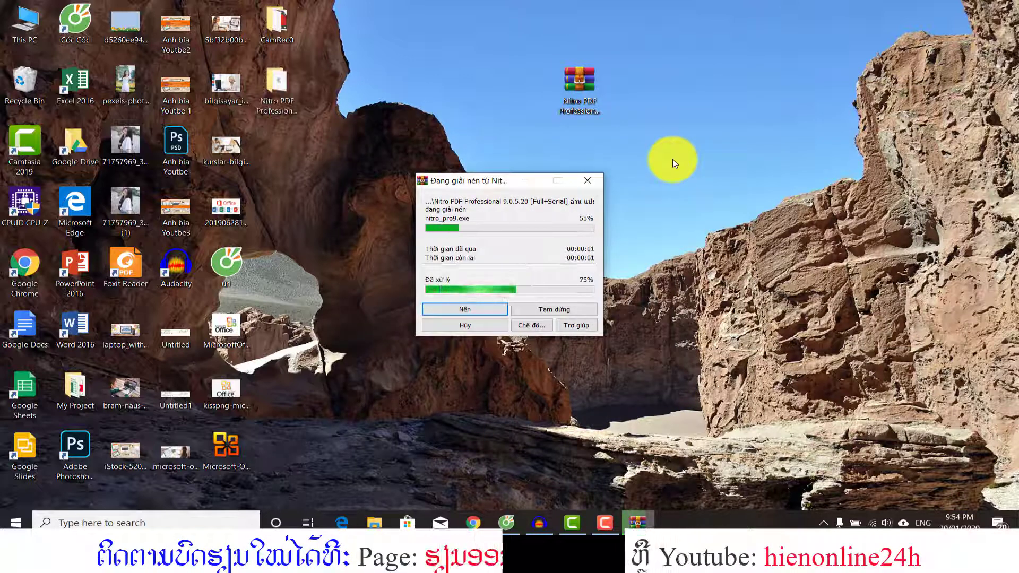
right_click(417, 96)
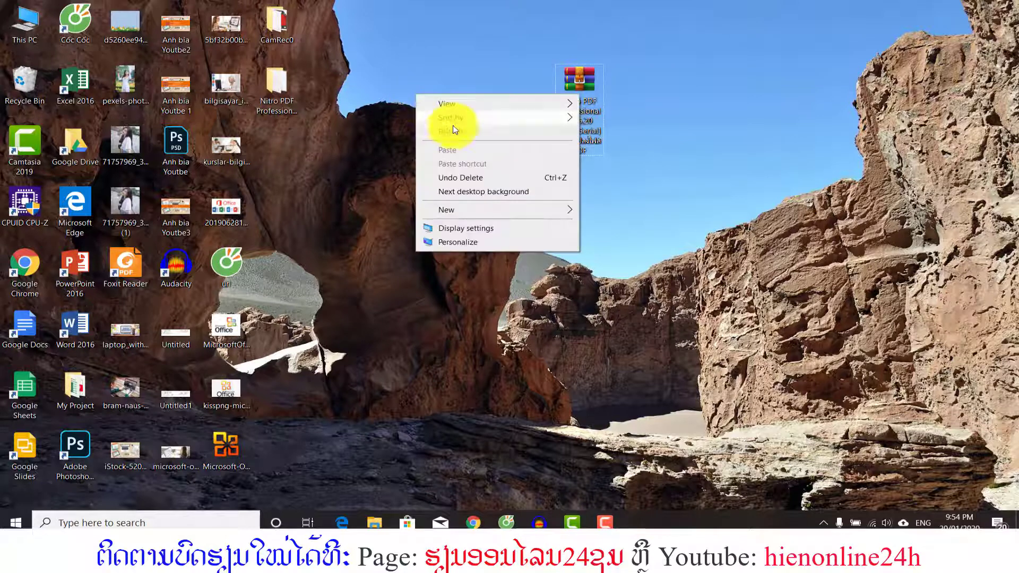
left_click(454, 131)
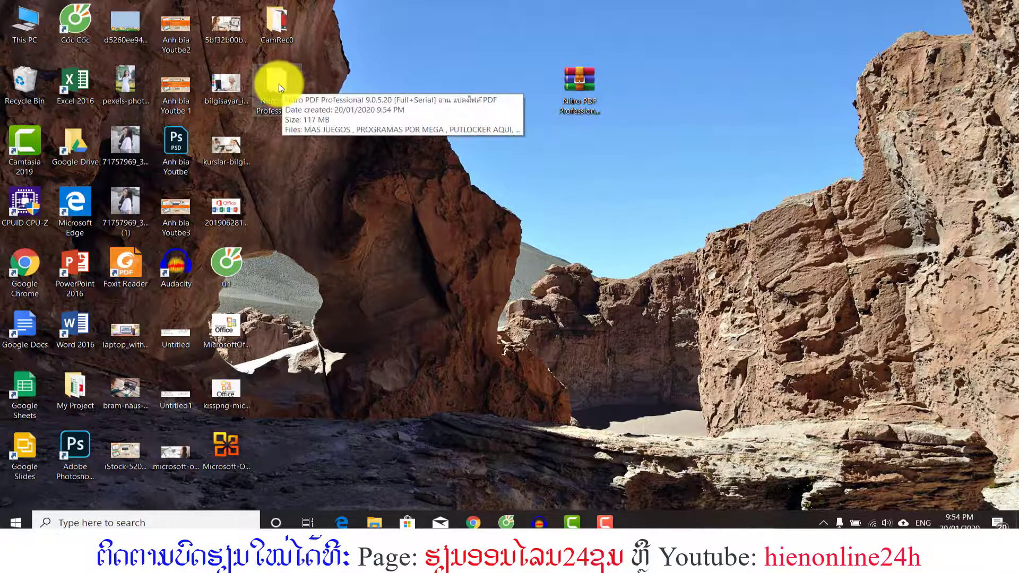
Step: Move the extracted Nitro PDF Professional folder beside its archive, open it and show its files as large icons
left_click_drag(280, 88, 672, 80)
double_click(676, 88)
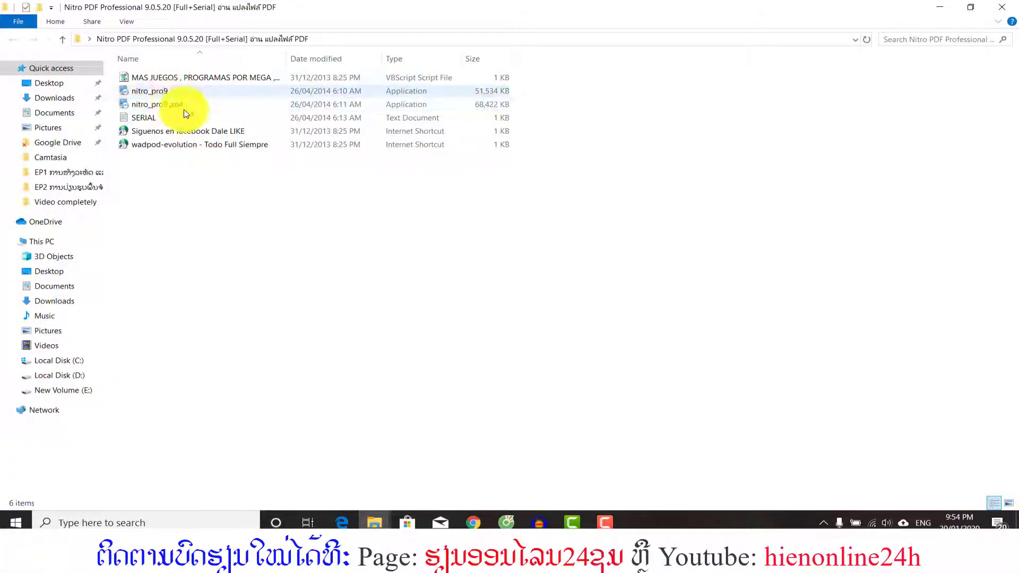
left_click(1009, 503)
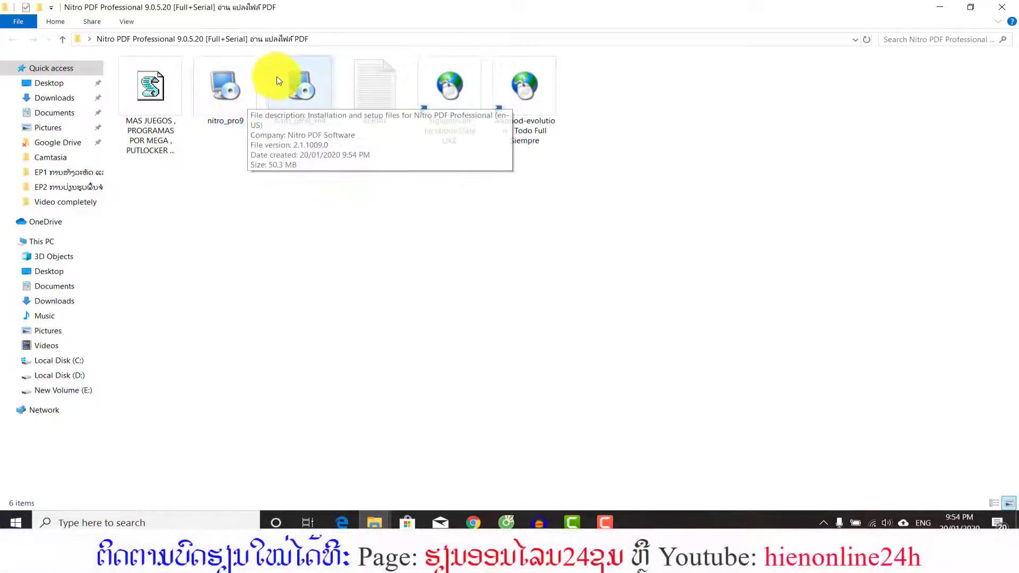
mouse_move(320, 119)
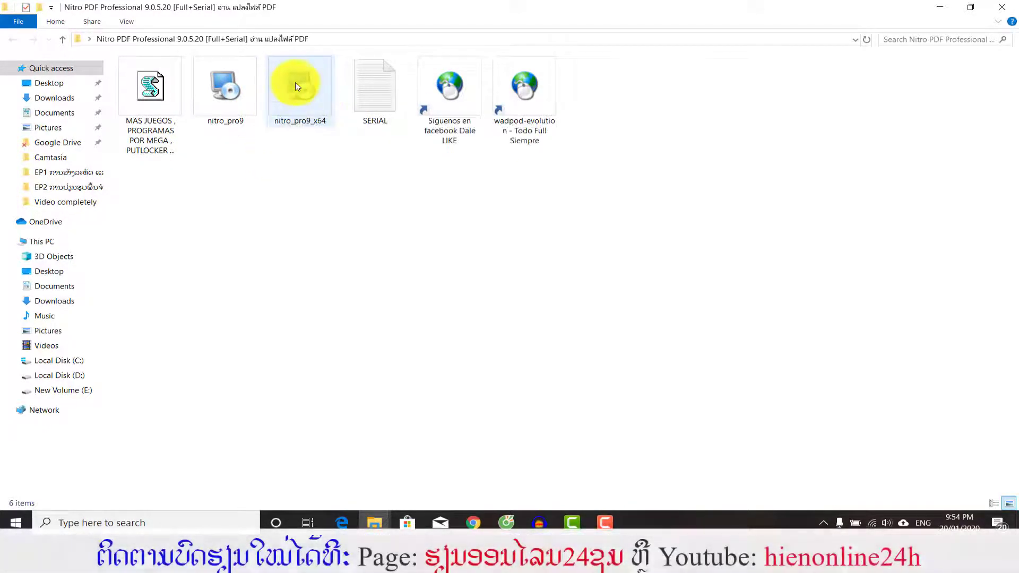
mouse_move(297, 86)
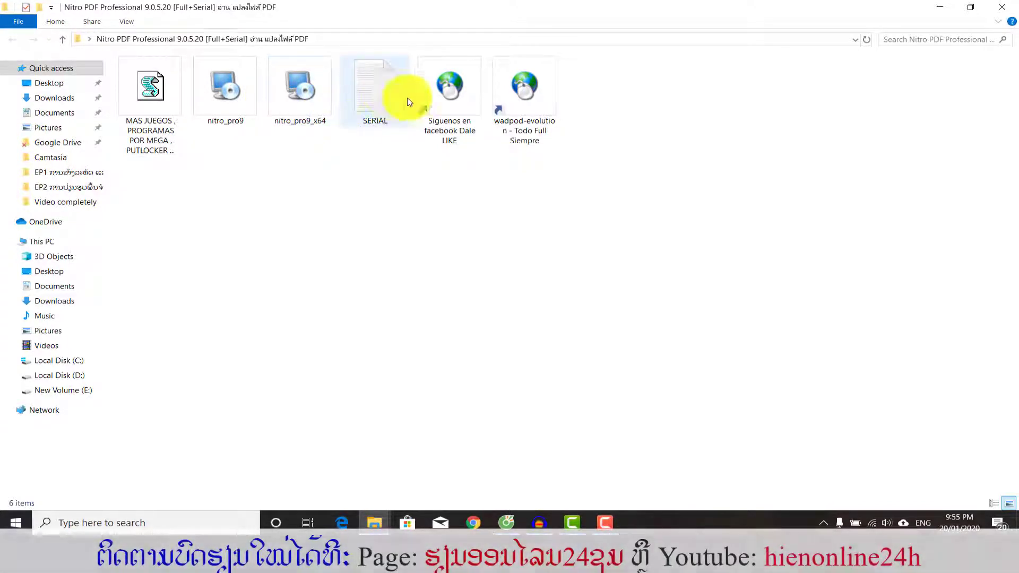
Step: Open the SERIAL text file, copy the serial number from its first line and minimize the file
double_click(368, 89)
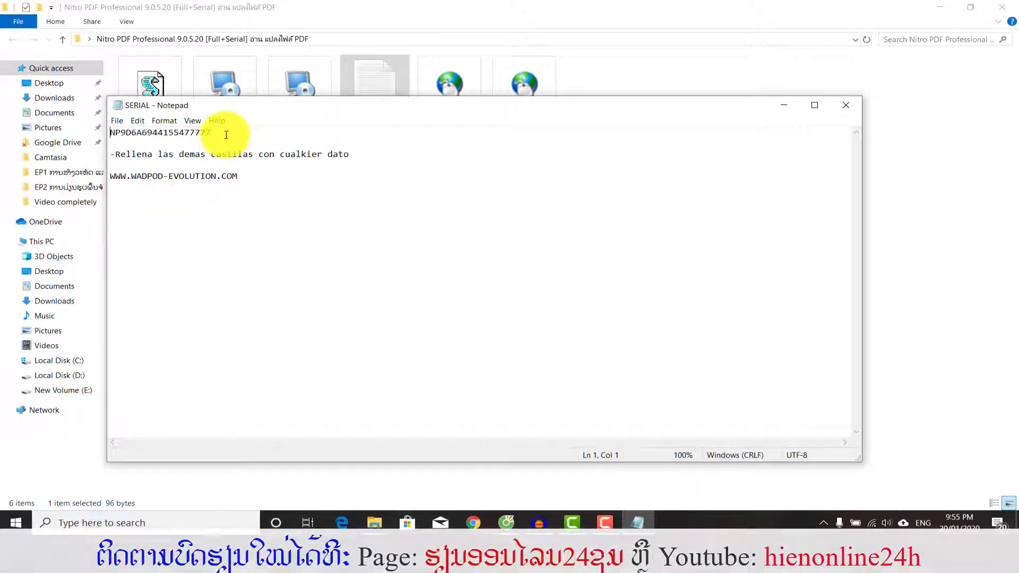
left_click_drag(226, 134, 111, 137)
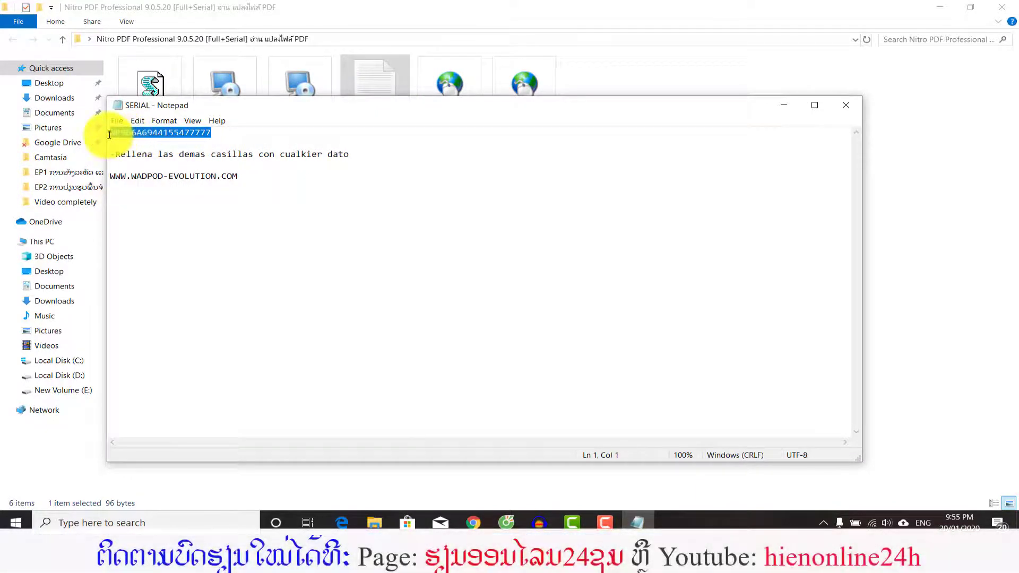
right_click(126, 130)
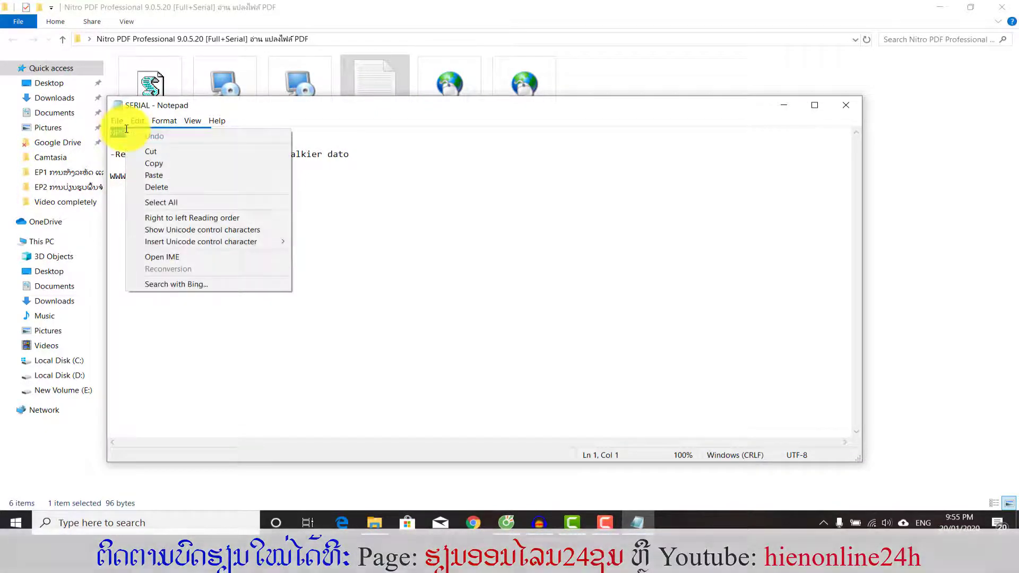
left_click(154, 163)
left_click(783, 105)
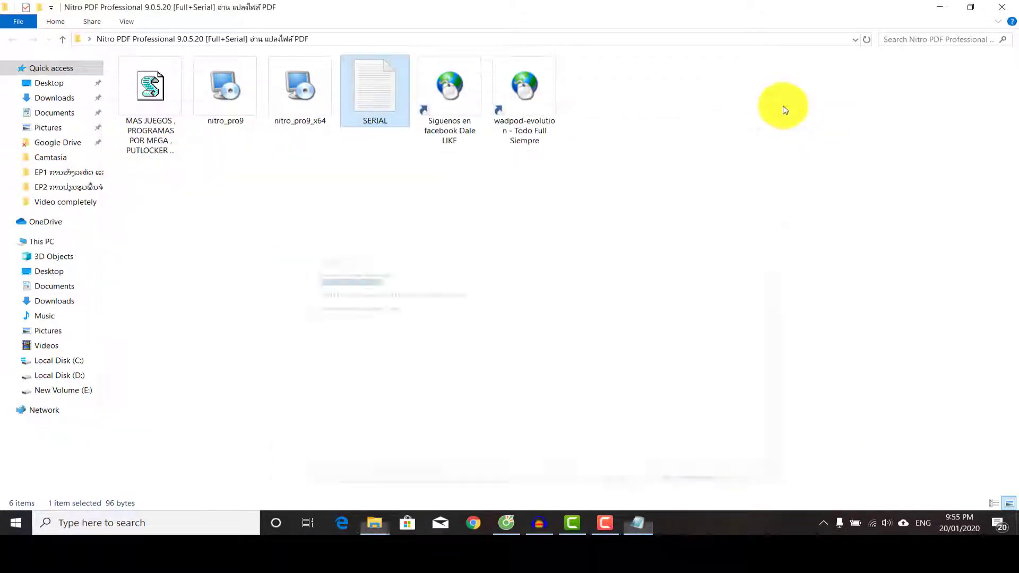
Step: Run the nitro_pro9_x64 installer, minimize the folder window, accept the license agreement and start the installation
left_click(366, 204)
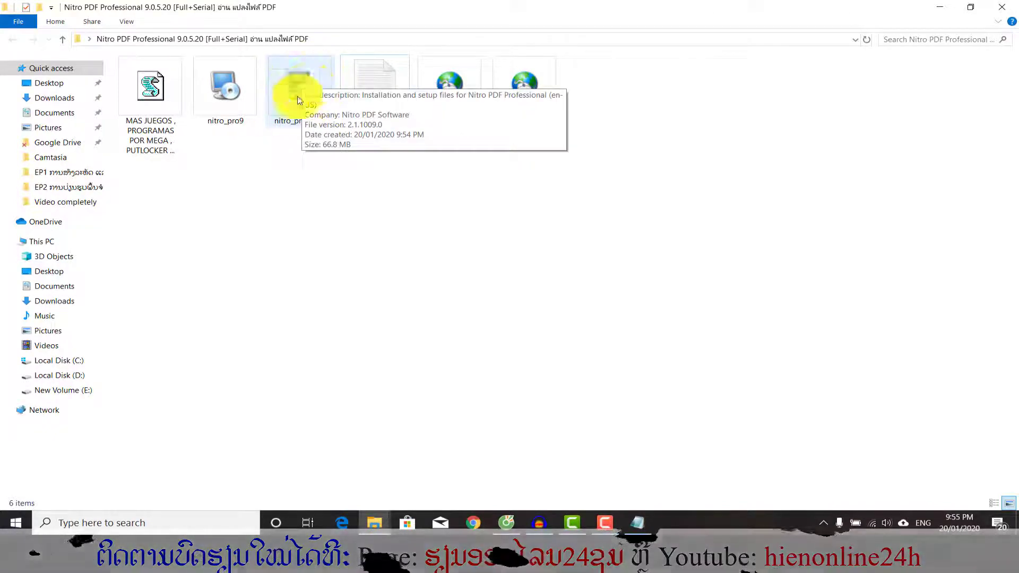
double_click(295, 80)
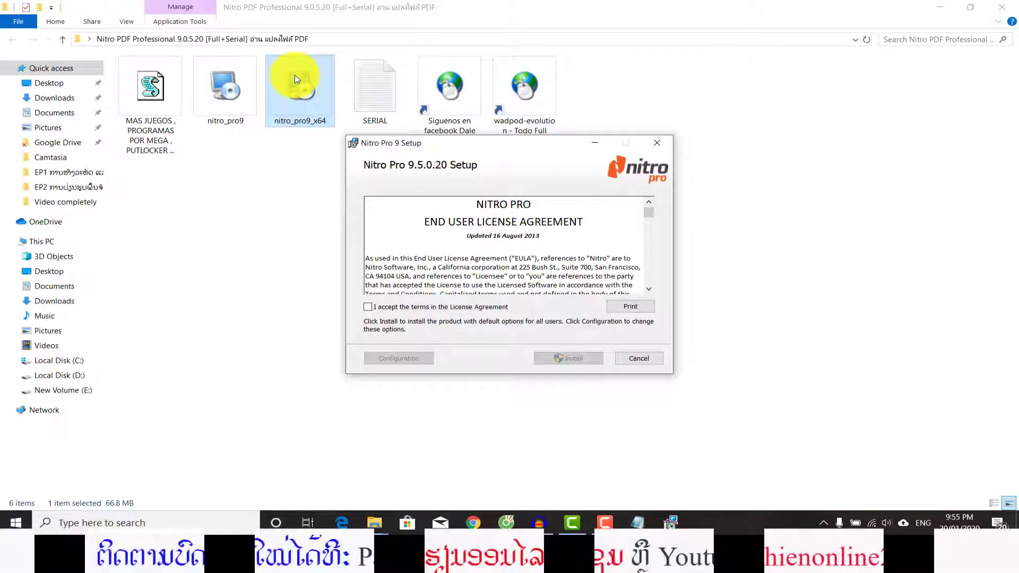
left_click(942, 10)
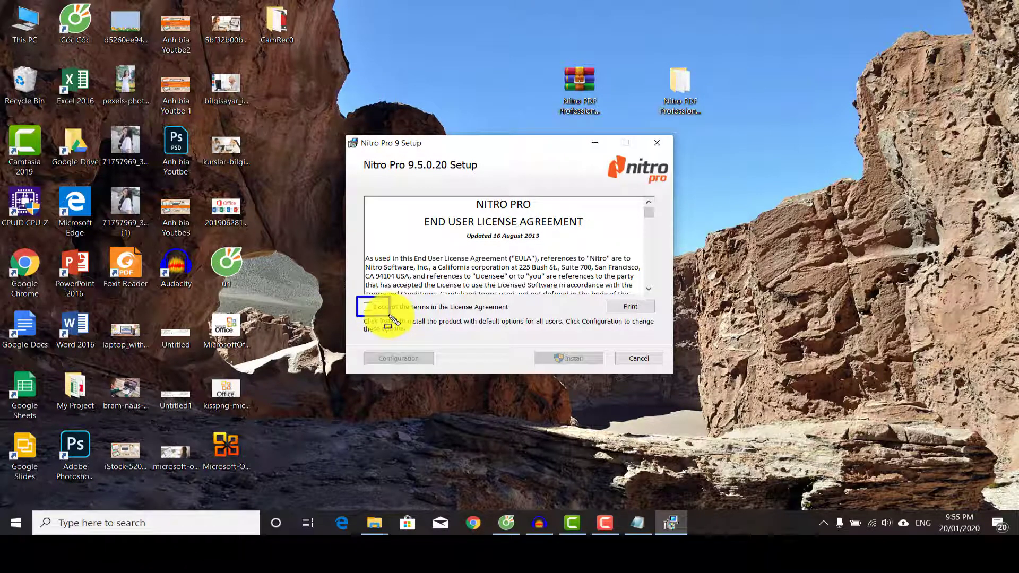
left_click(368, 308)
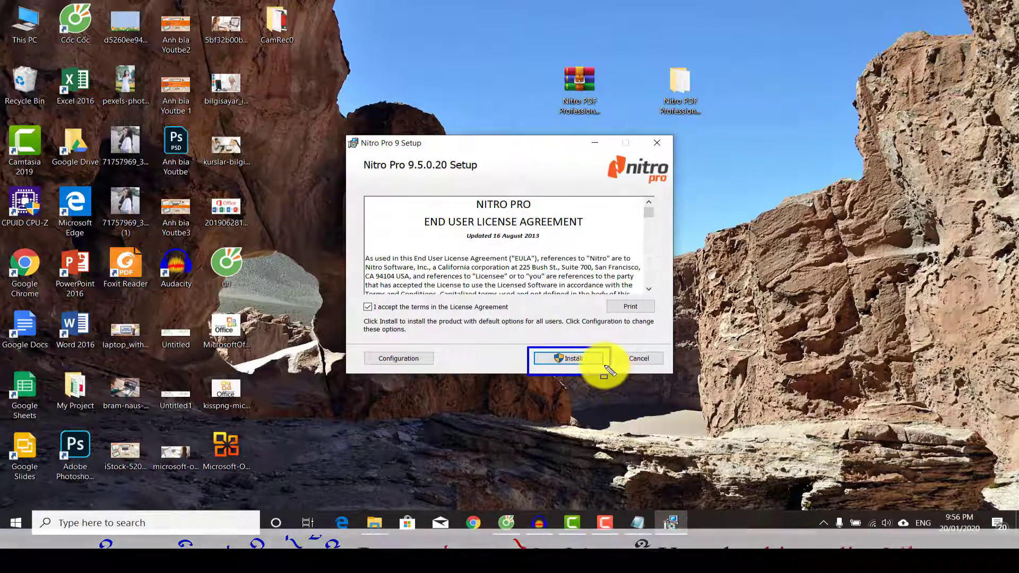
left_click(565, 357)
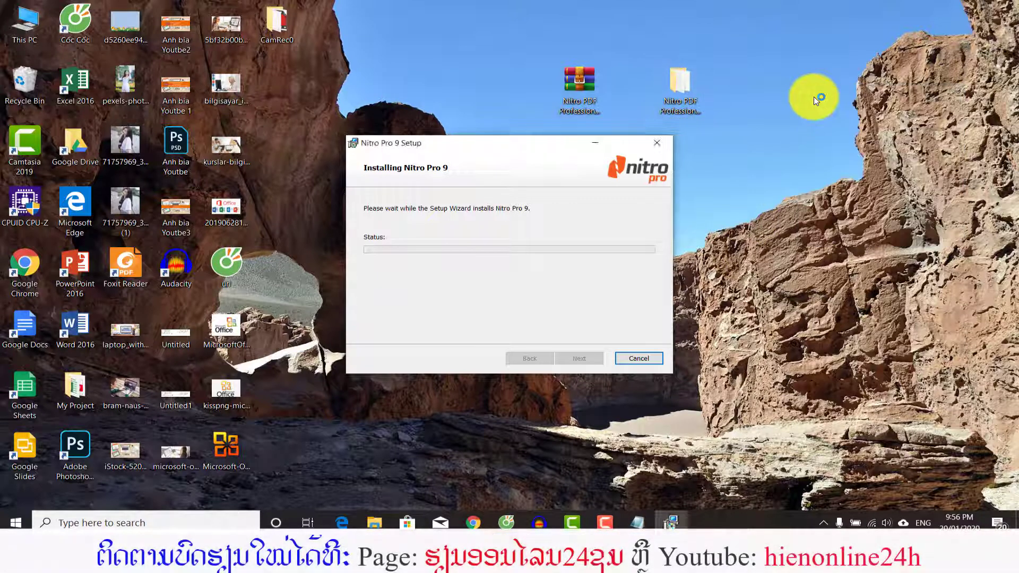
right_click(855, 104)
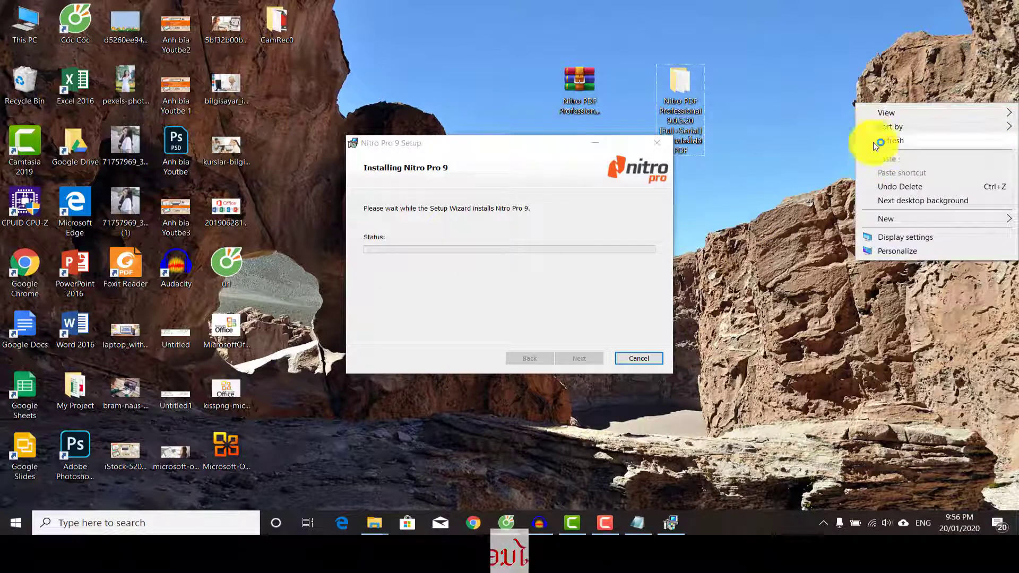
left_click(876, 142)
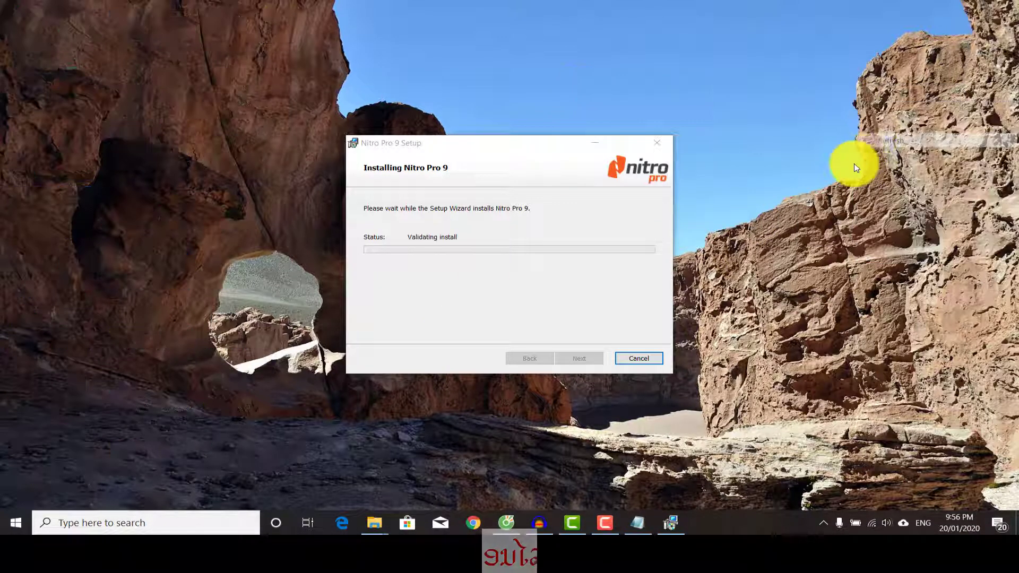
right_click(832, 90)
left_click(866, 123)
right_click(841, 74)
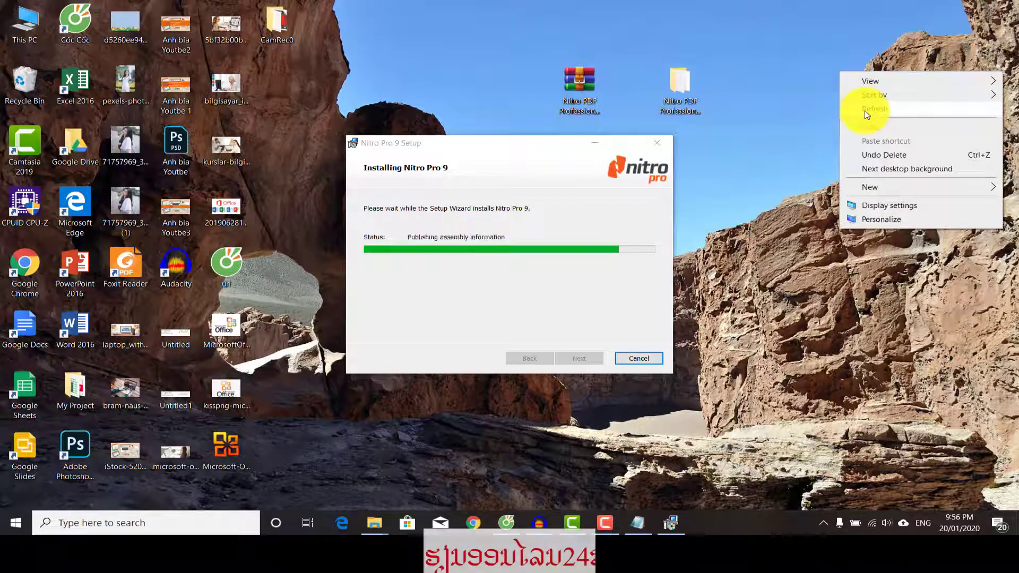
left_click(865, 114)
right_click(838, 72)
left_click(856, 108)
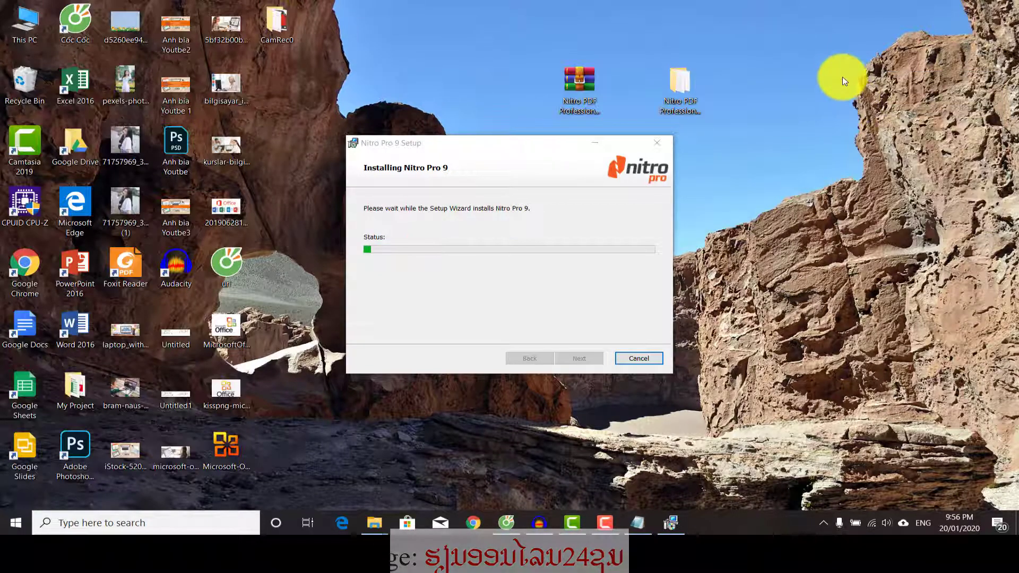
right_click(842, 72)
left_click(866, 111)
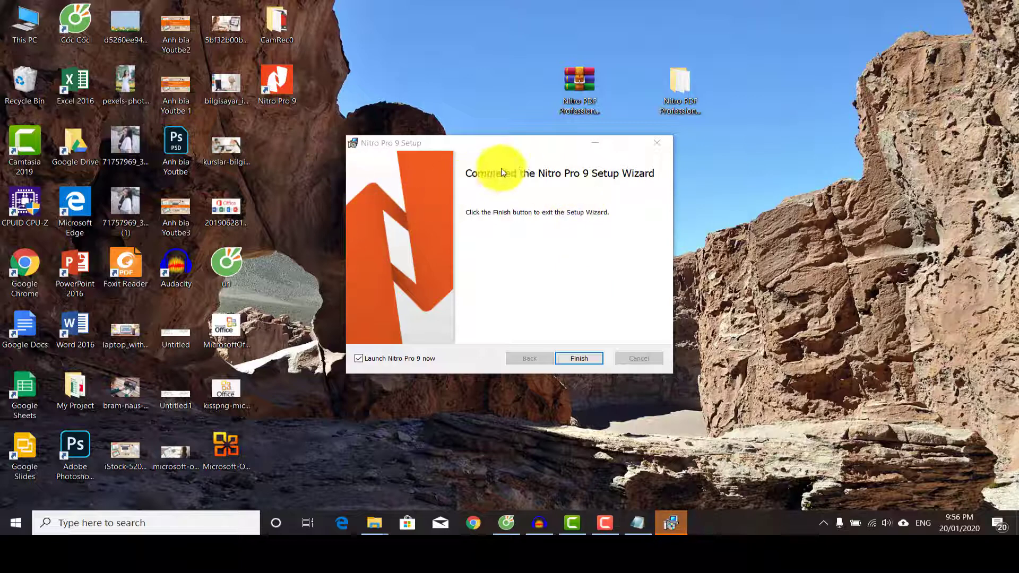
Step: Finish the Nitro Pro 9 setup wizard with the option to launch the program enabled
left_click(484, 145)
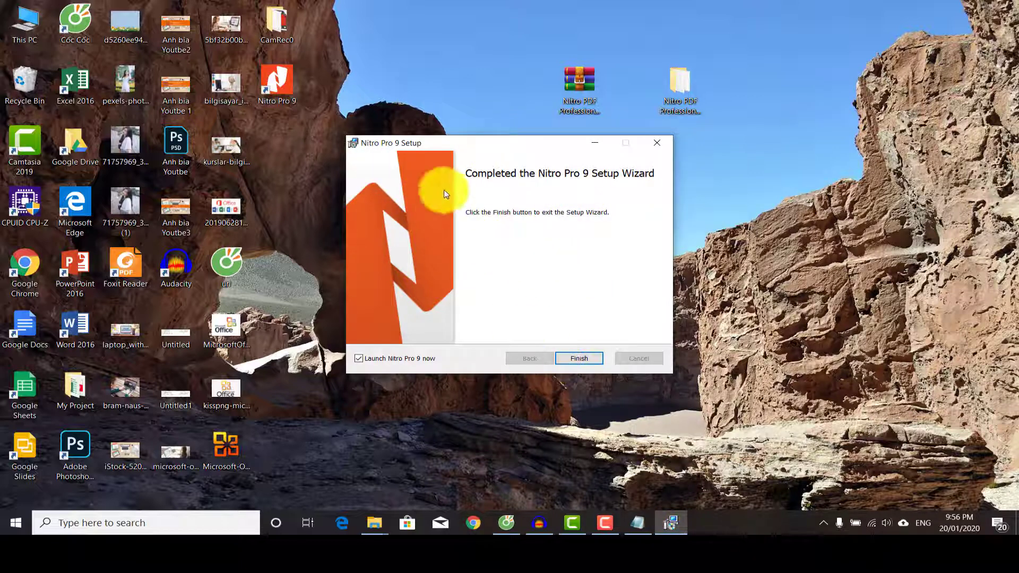
left_click(583, 359)
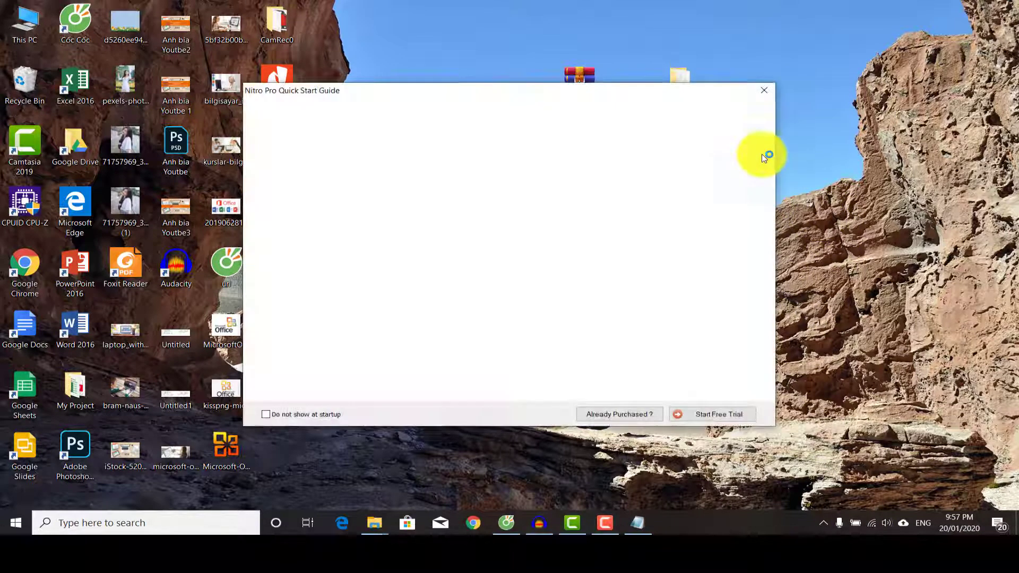
right_click(832, 131)
left_click(851, 171)
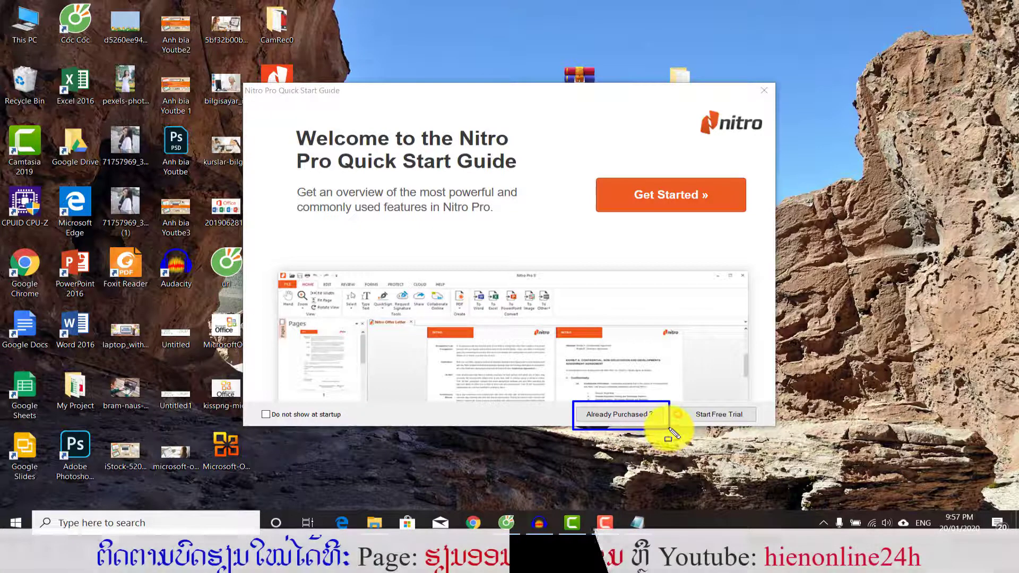
Step: Open the license form for an already purchased copy and enter "school" as first and last name and "education" as company
left_click(619, 413)
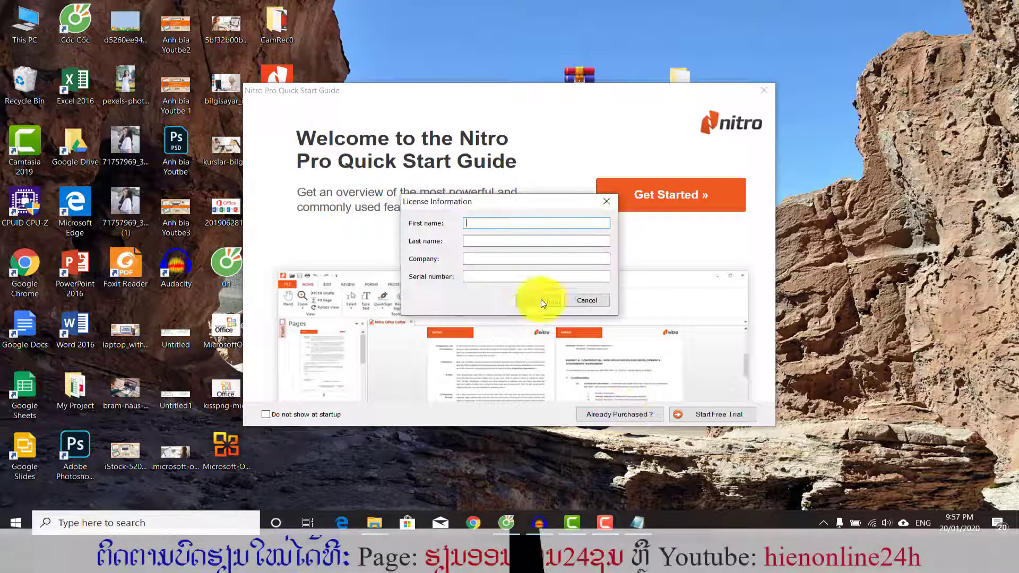
left_click(486, 240)
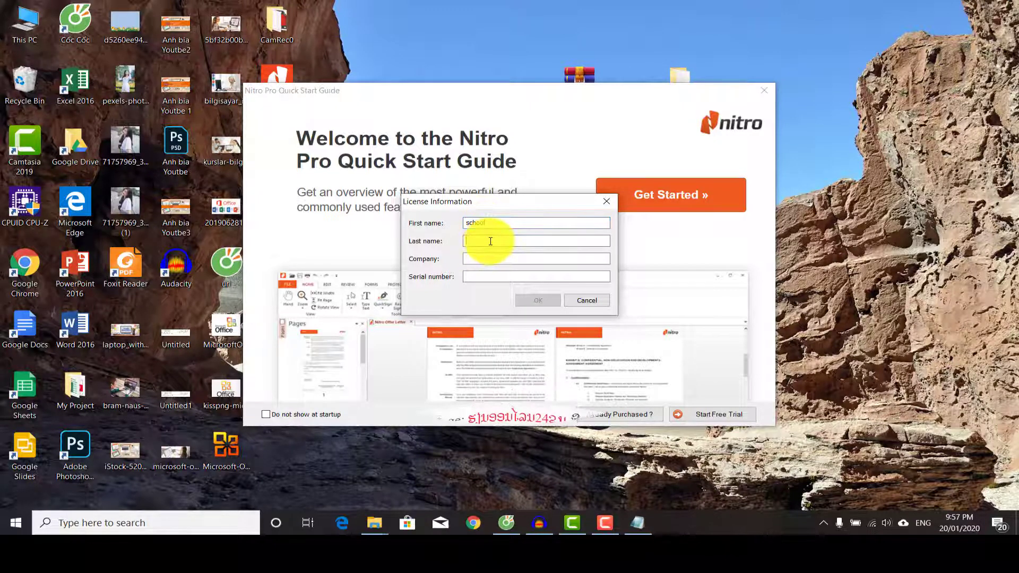
type("school")
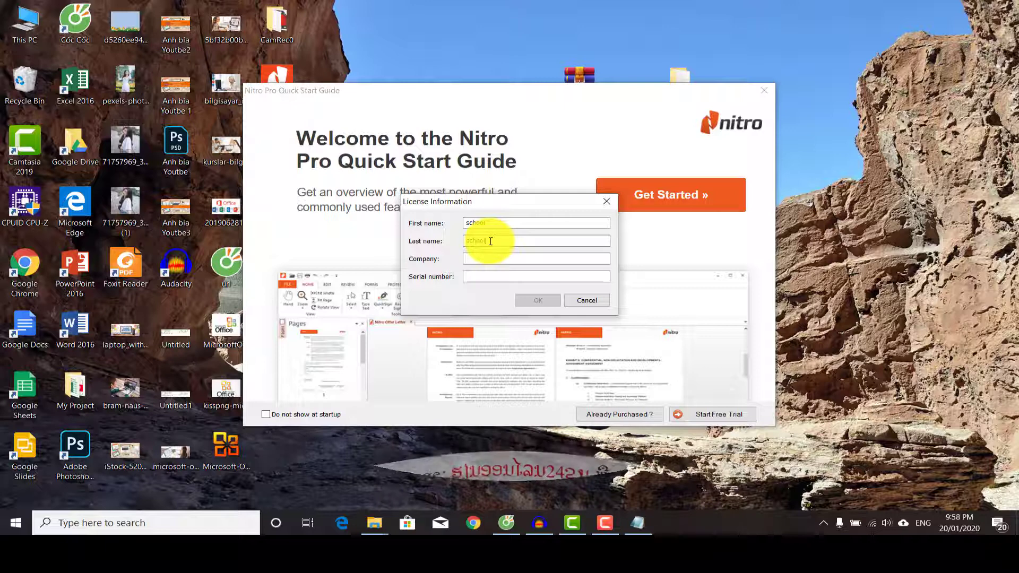
left_click(505, 259)
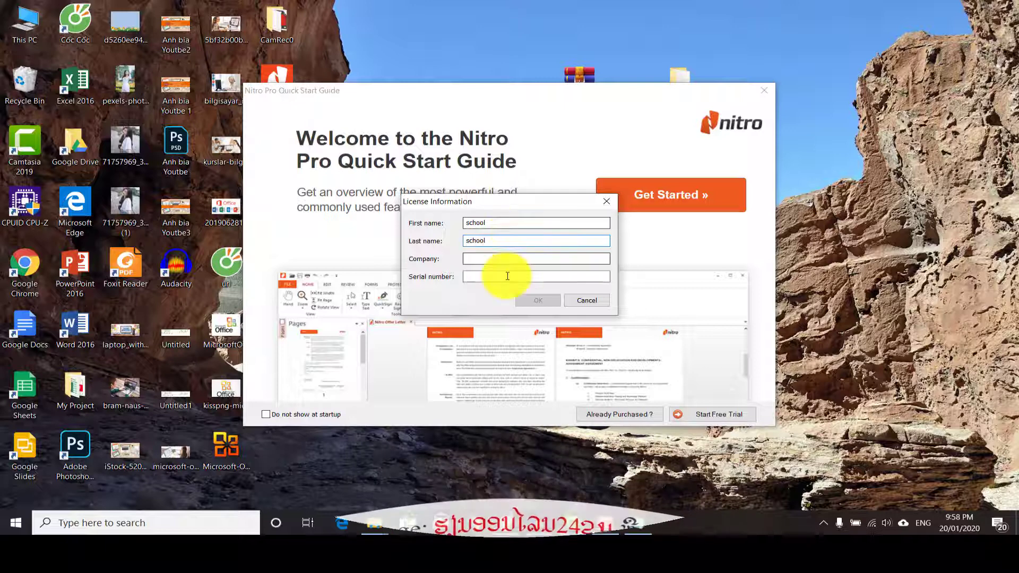
type("ed")
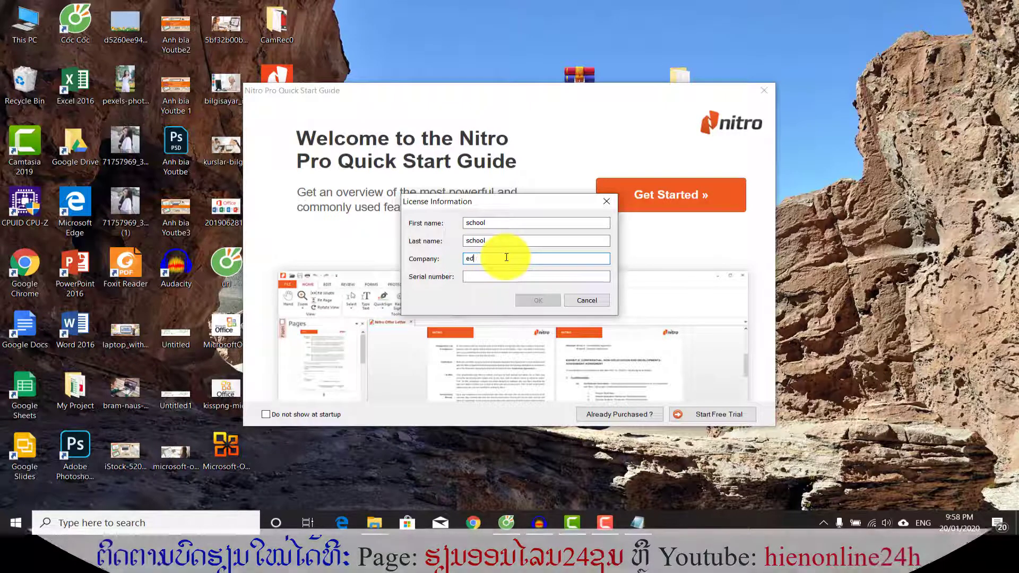
type("ucation")
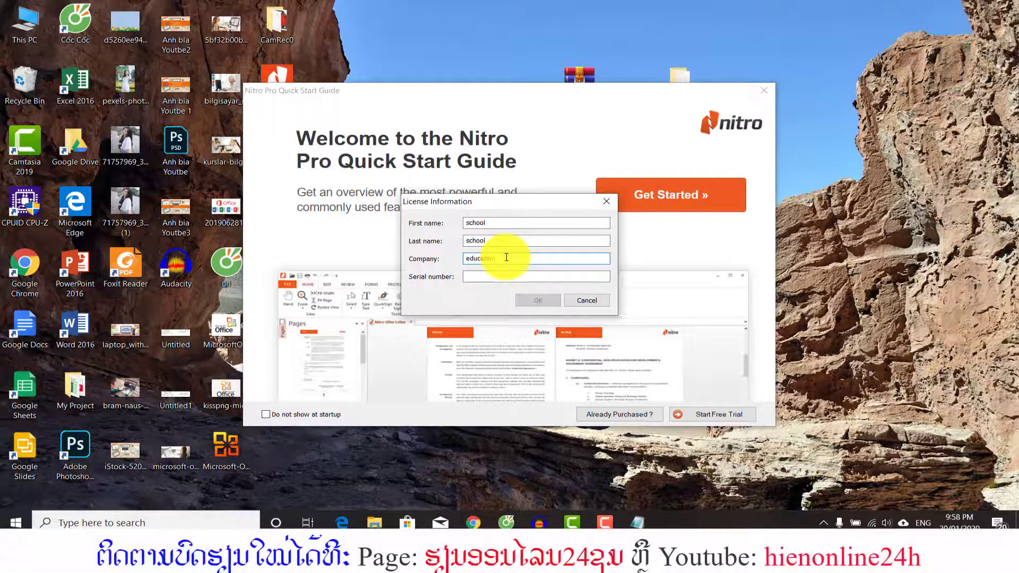
Step: Paste the copied serial number into the Serial number field, submit the license information and dismiss the resulting message
left_click(490, 277)
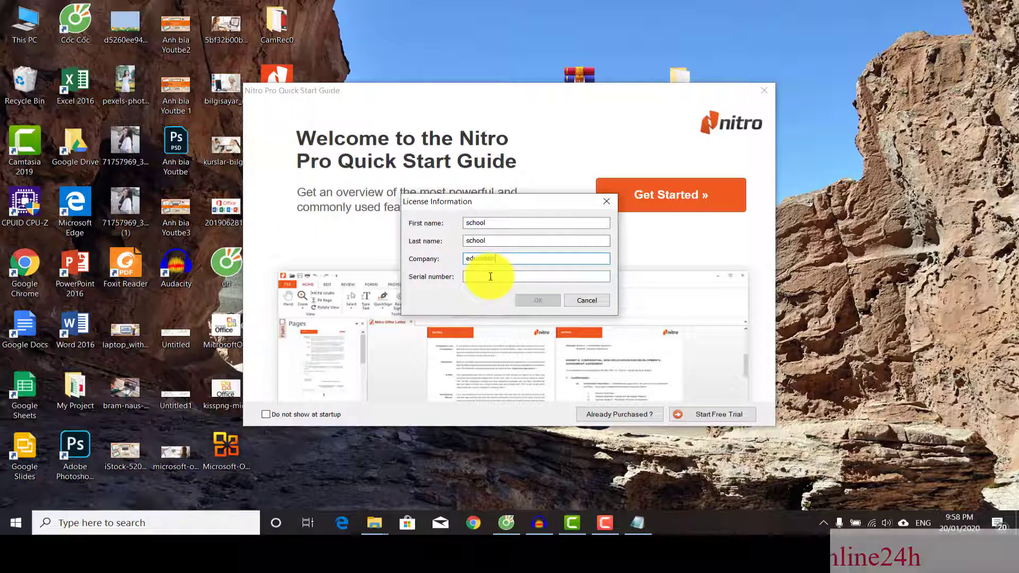
right_click(490, 277)
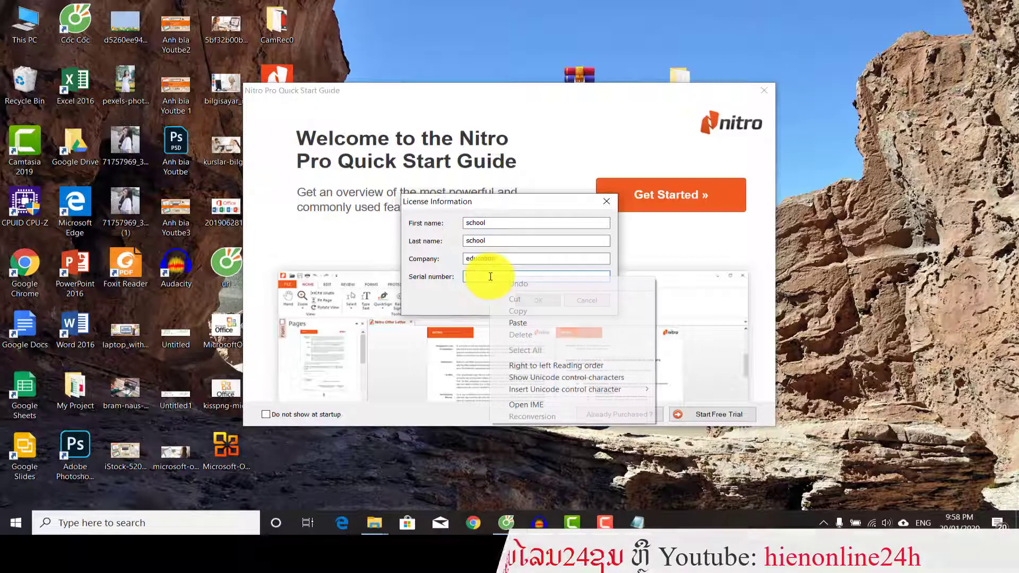
left_click(471, 276)
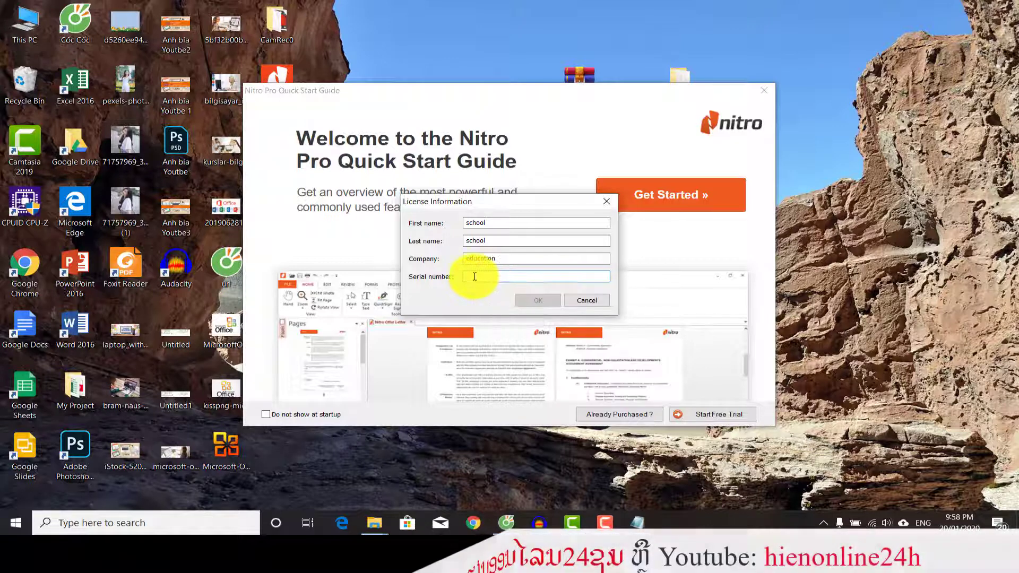
right_click(474, 276)
left_click(507, 323)
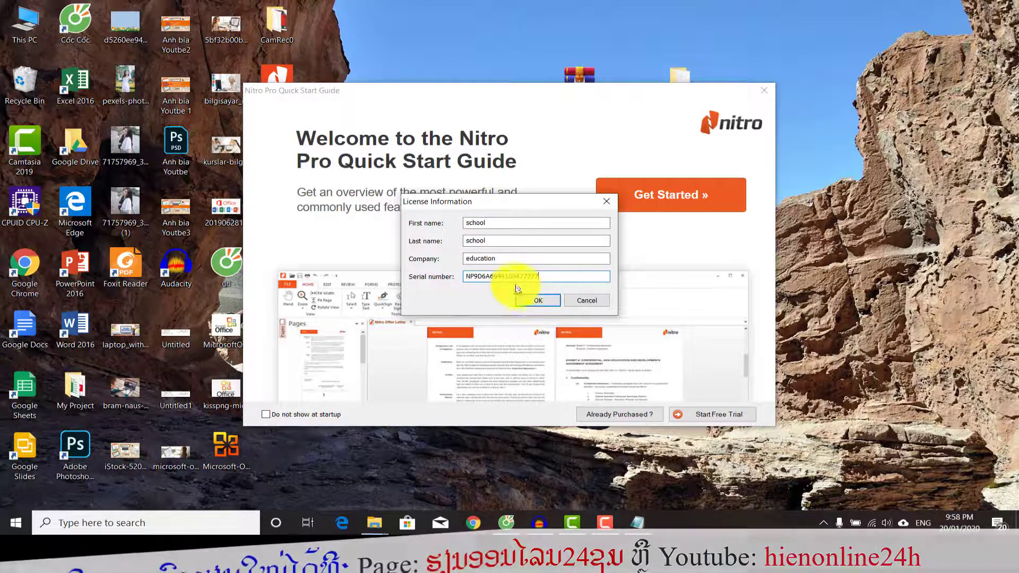
left_click(550, 306)
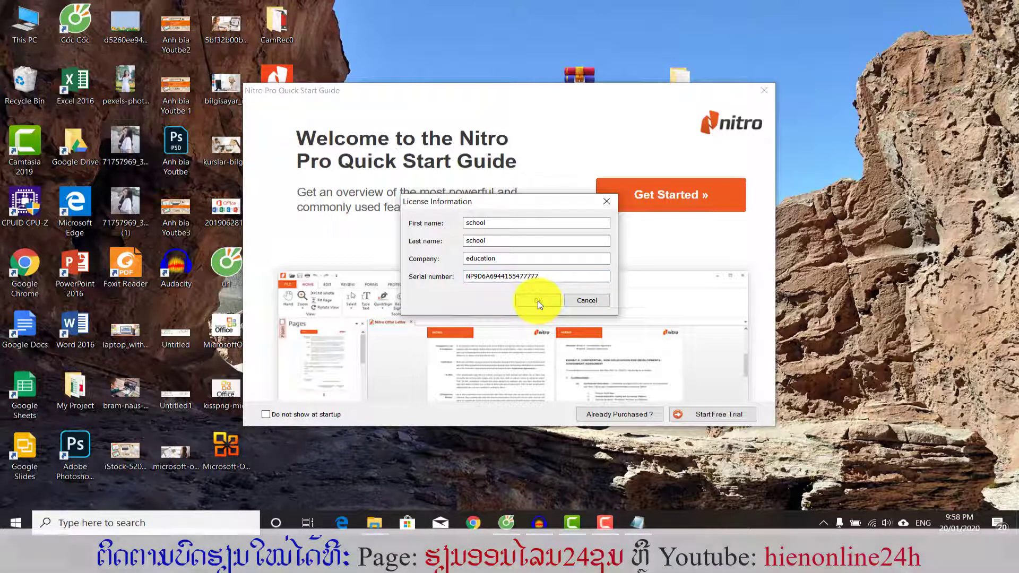
left_click(538, 301)
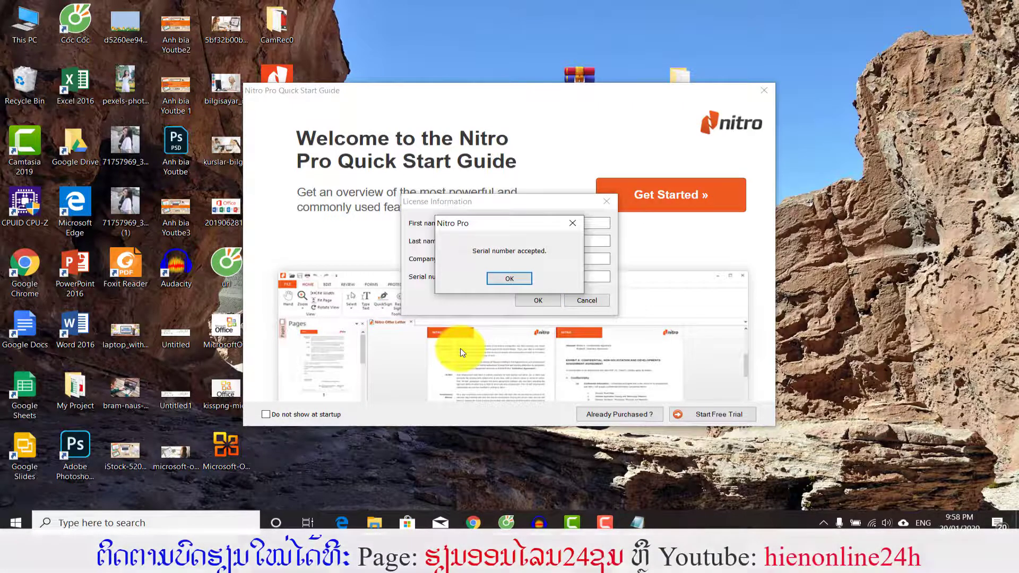
left_click(517, 278)
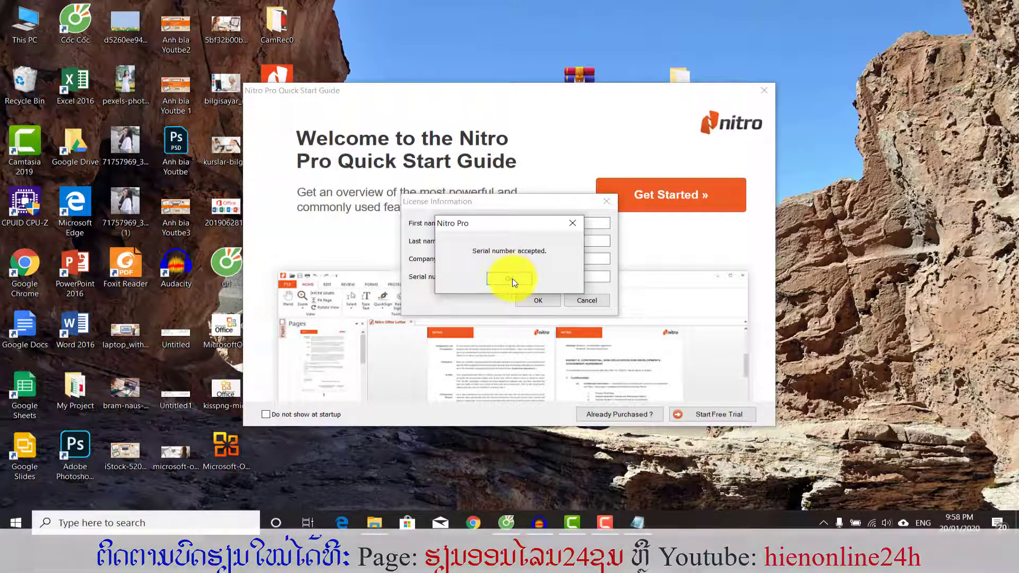
left_click(512, 280)
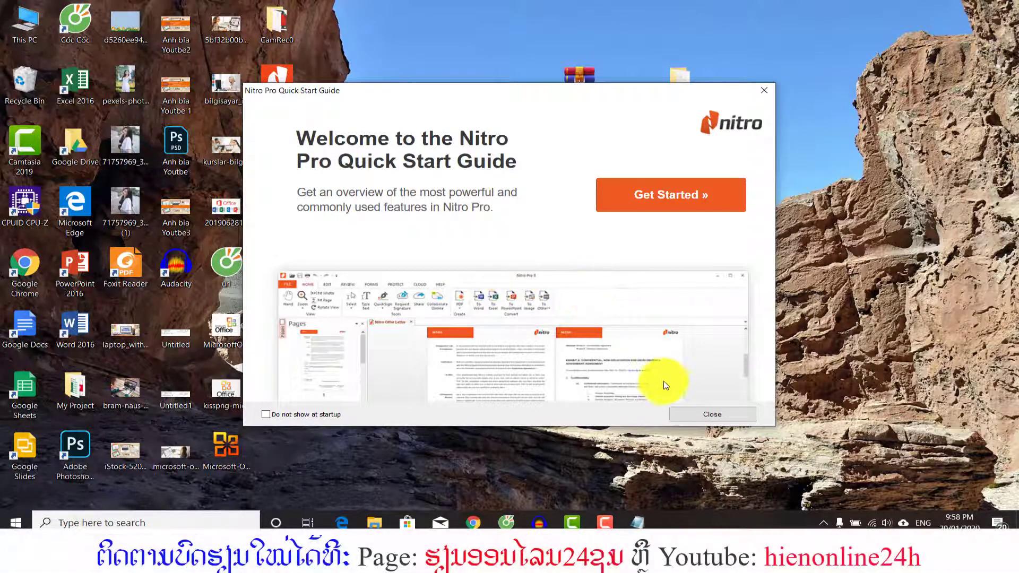
Step: Close the Quick Start Guide and the default PDF viewer prompt, and maximize the Nitro Pro 9 window
left_click(710, 419)
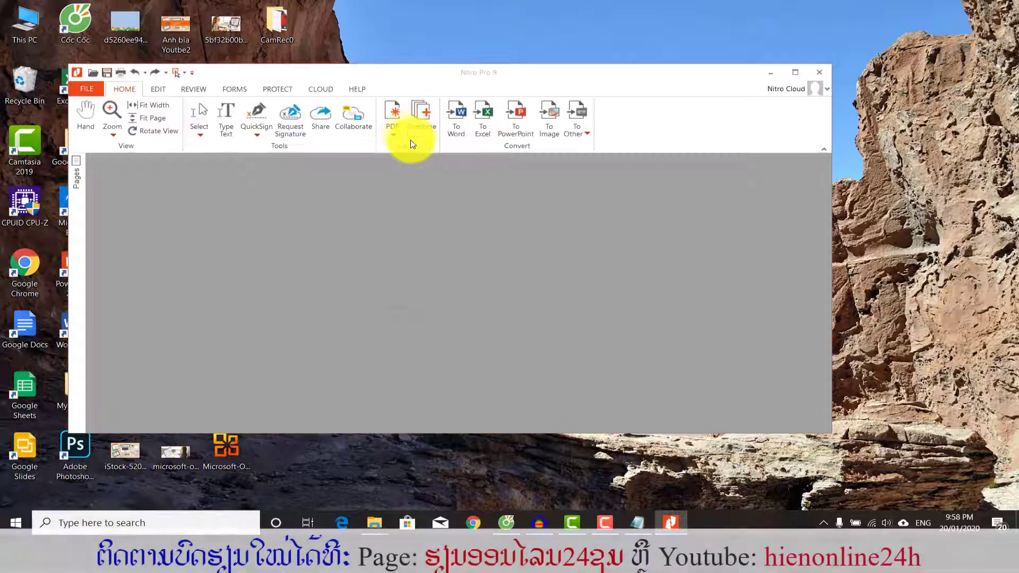
right_click(934, 133)
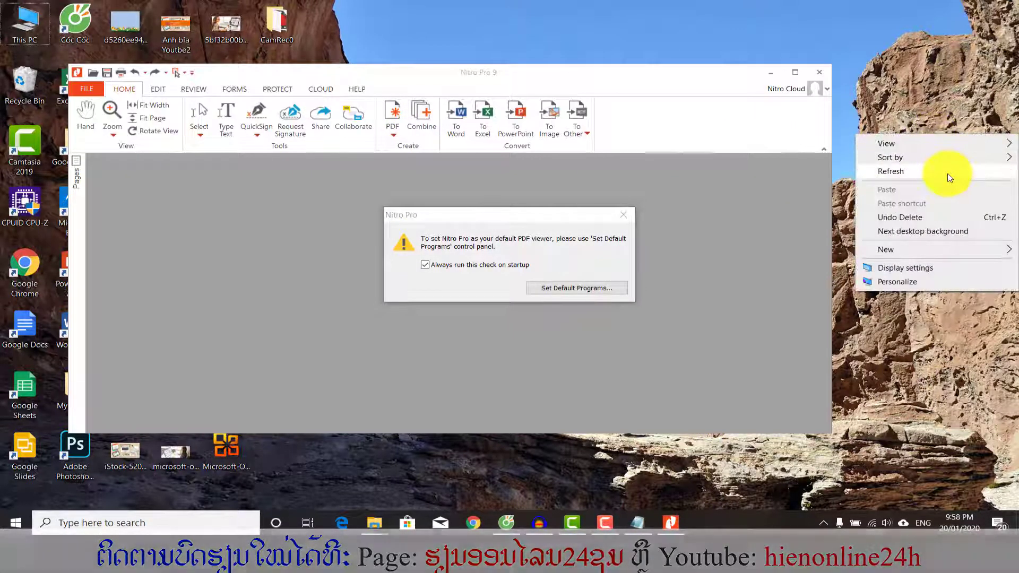
left_click(948, 171)
left_click(622, 214)
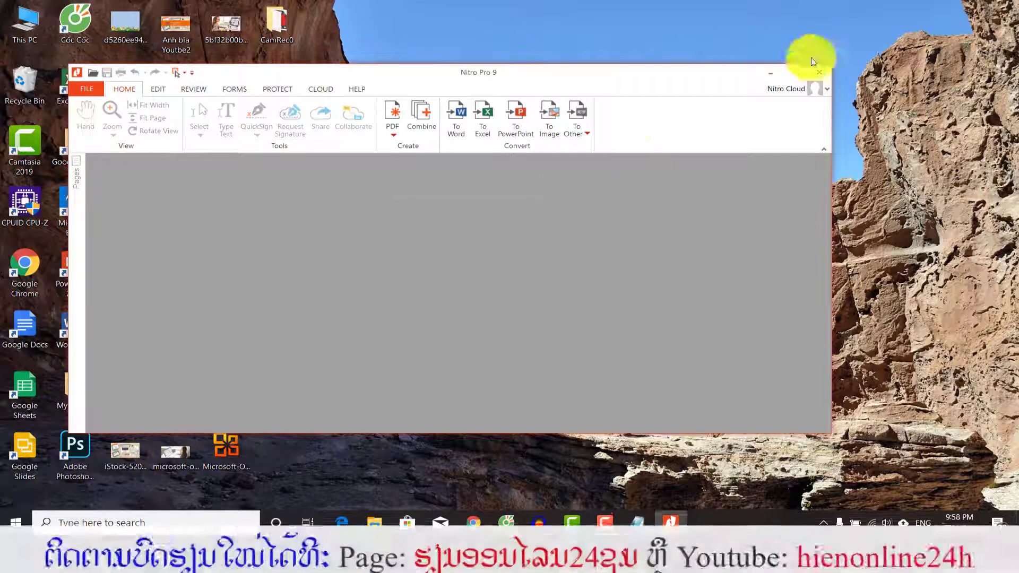
left_click(800, 74)
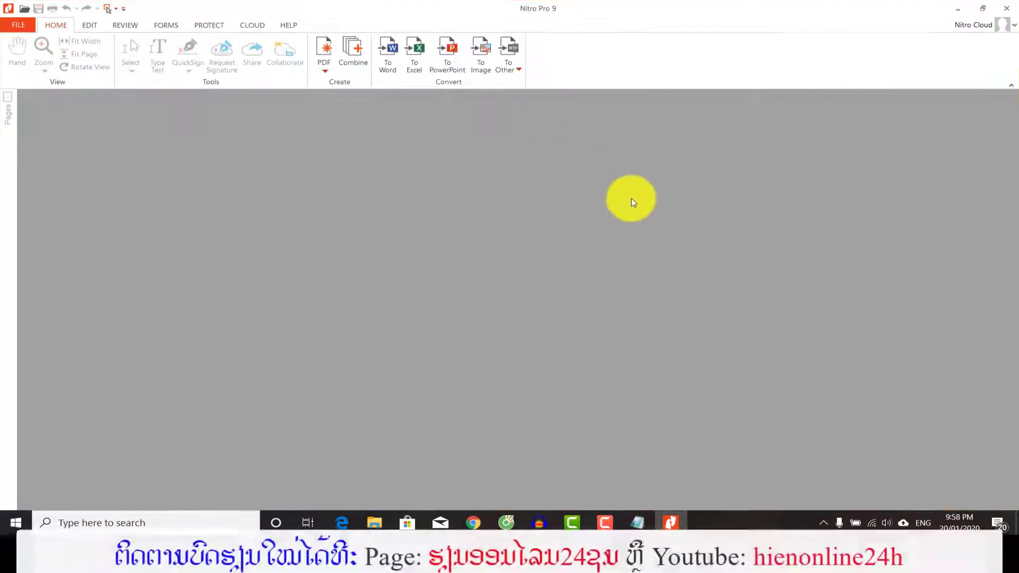